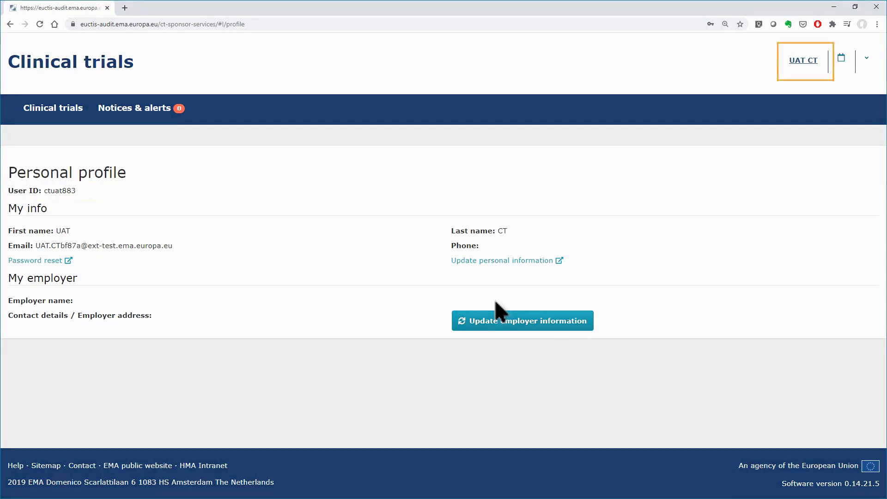
- Start a new role request from the My roles page
left_click(796, 69)
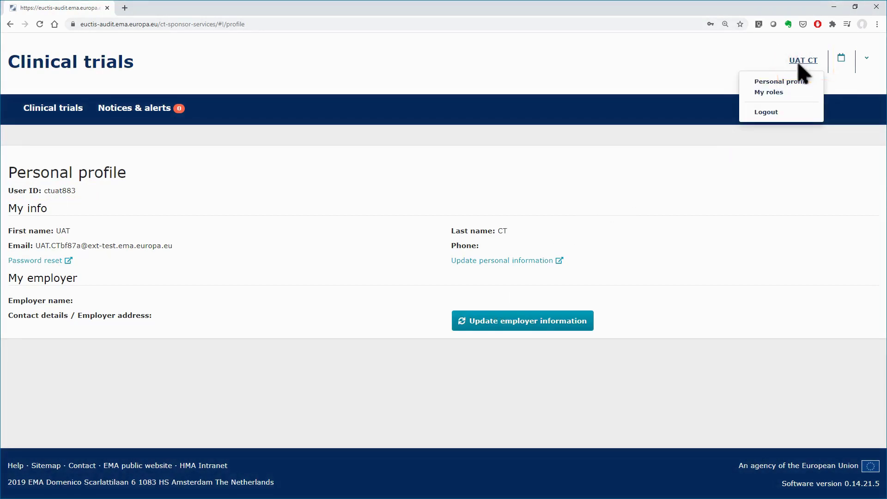
left_click(769, 92)
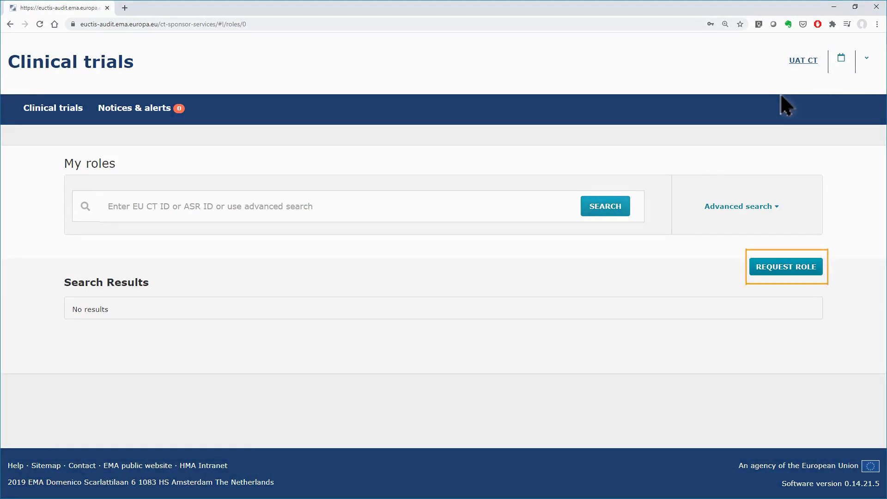
left_click(793, 271)
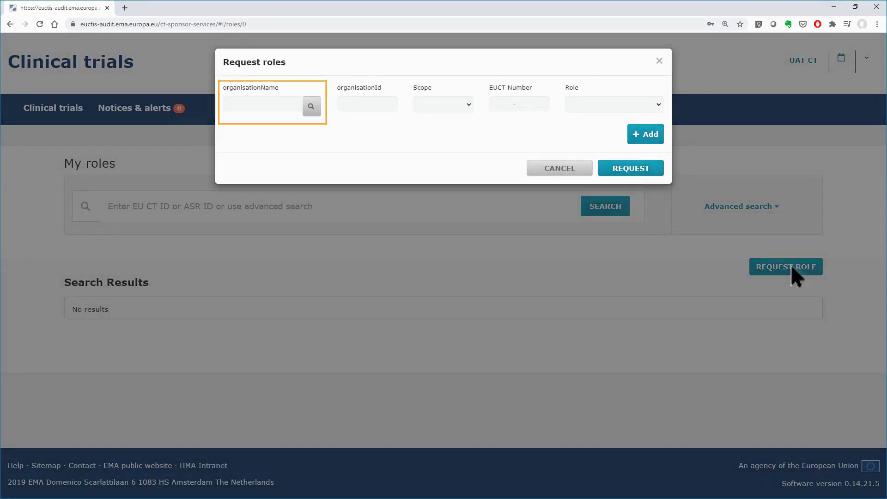
- Look up sponsor organisation ORG-100002154 and fill it into the request
left_click(311, 110)
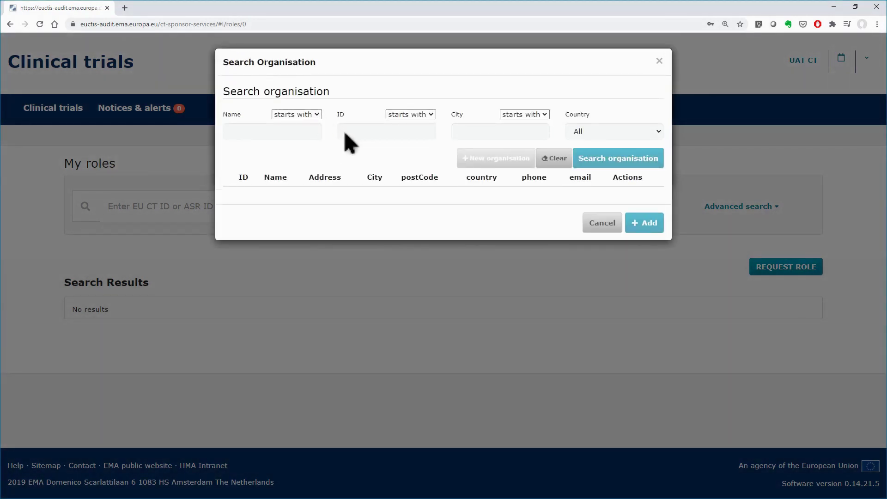
left_click(345, 134)
key("Down")
key("Return")
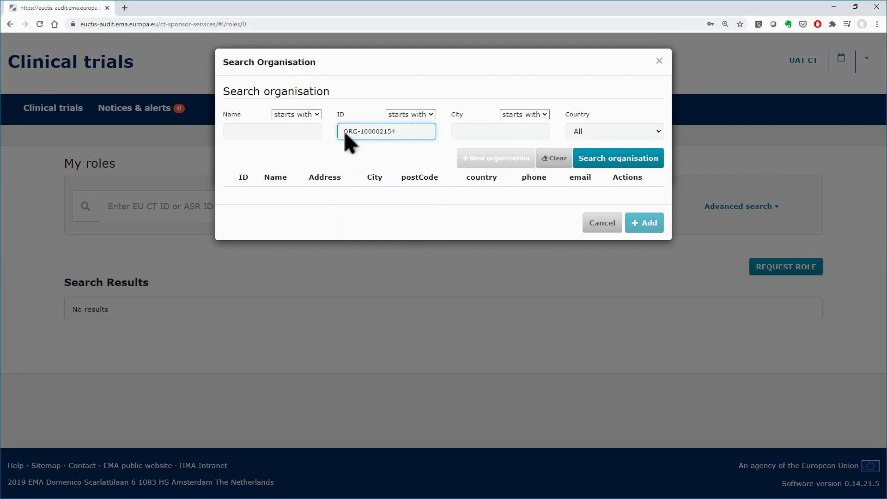
left_click(590, 163)
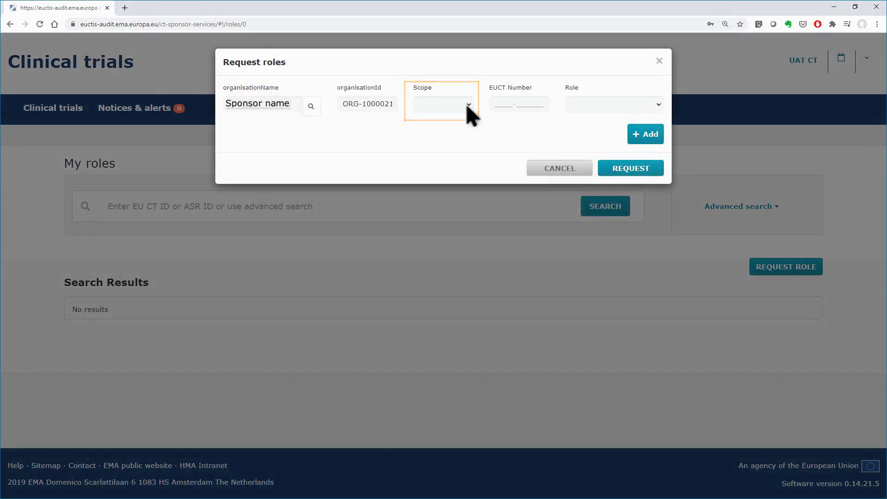
- Request the CT Admin role with ALL_TRIALS scope and confirm the request
left_click(468, 105)
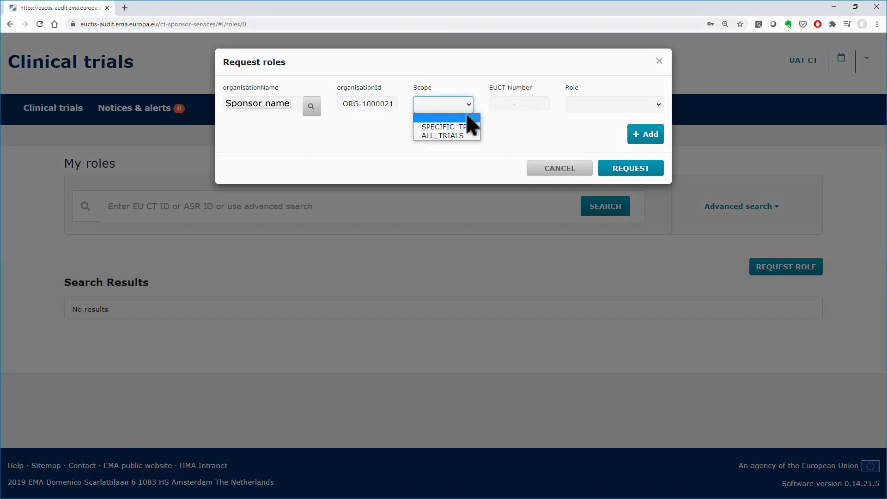
left_click(467, 136)
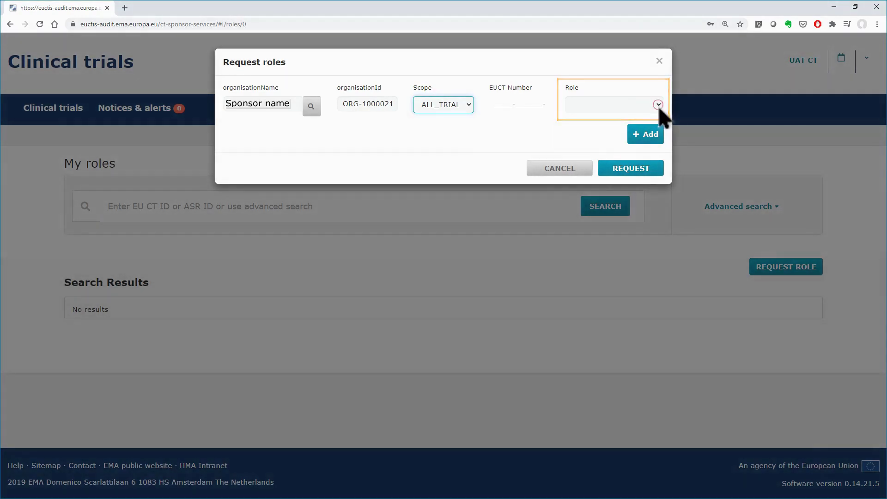
left_click(660, 110)
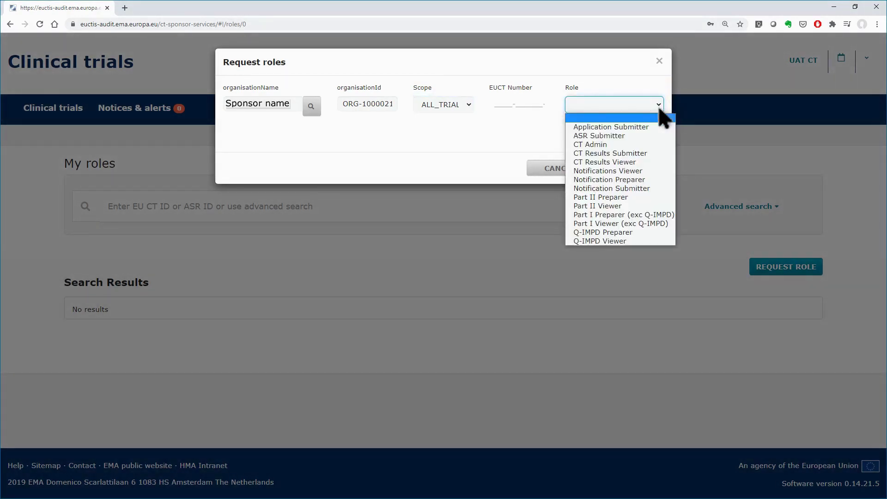
left_click(635, 145)
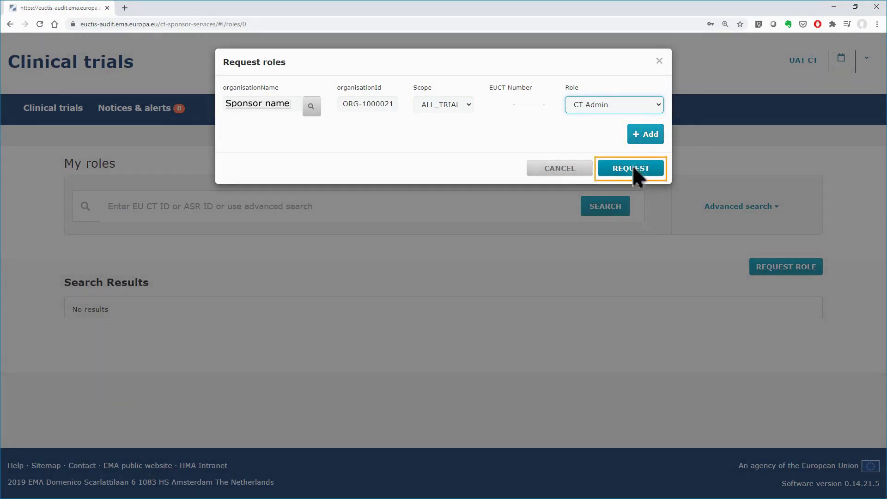
left_click(634, 174)
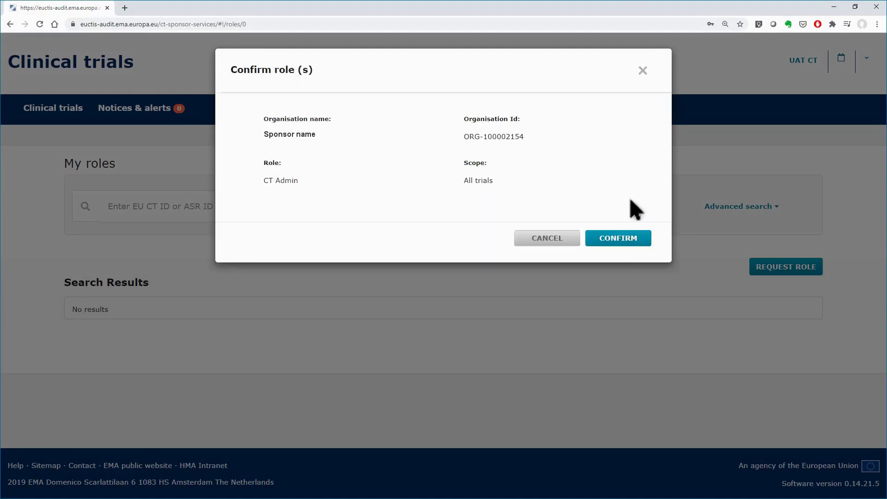
left_click(626, 240)
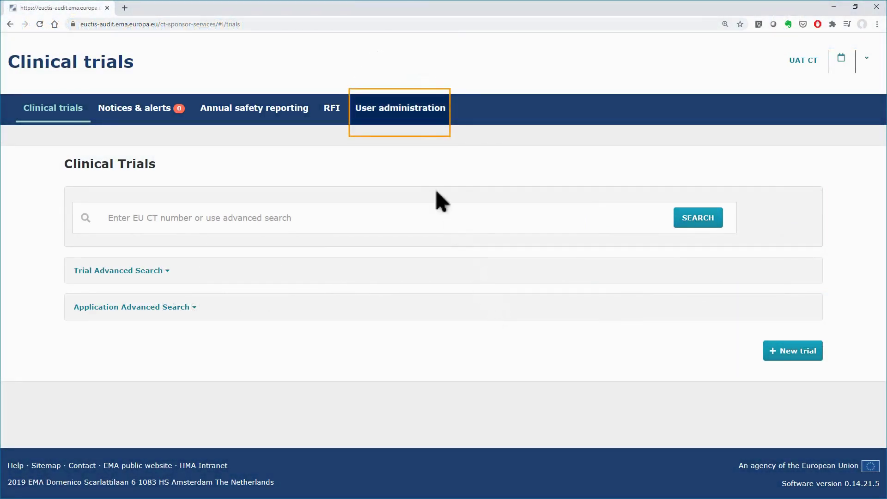
- Approve and confirm the pending all-trials CT Admin role request in User administration
left_click(406, 121)
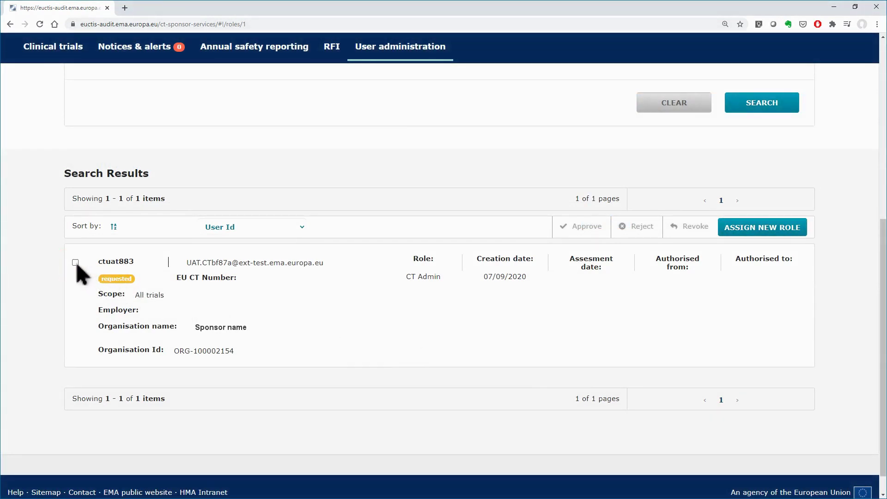
left_click(75, 262)
left_click(572, 230)
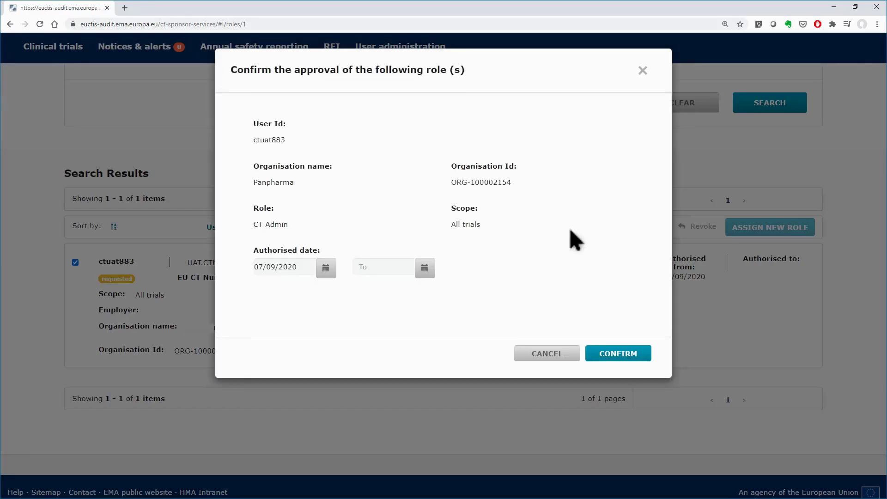
left_click(625, 359)
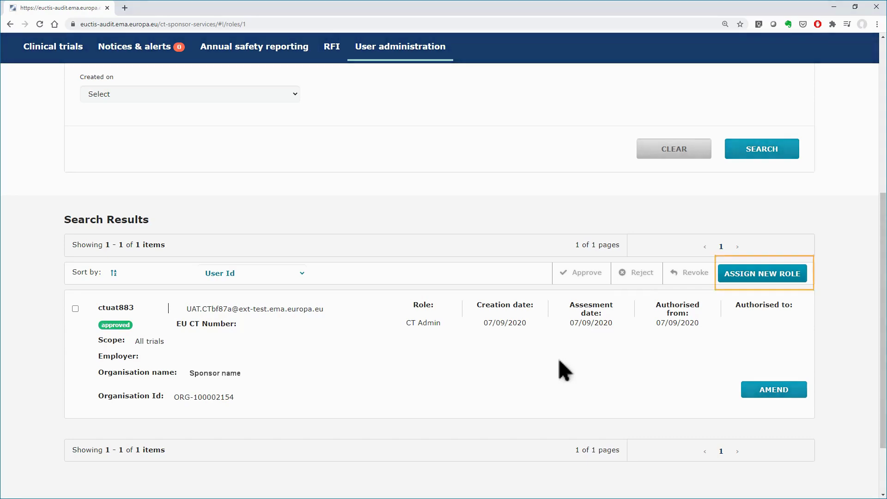
- Begin a new role assignment: user ID, sponsor organisation, CT Admin role, start date 06/09/2020
left_click(760, 276)
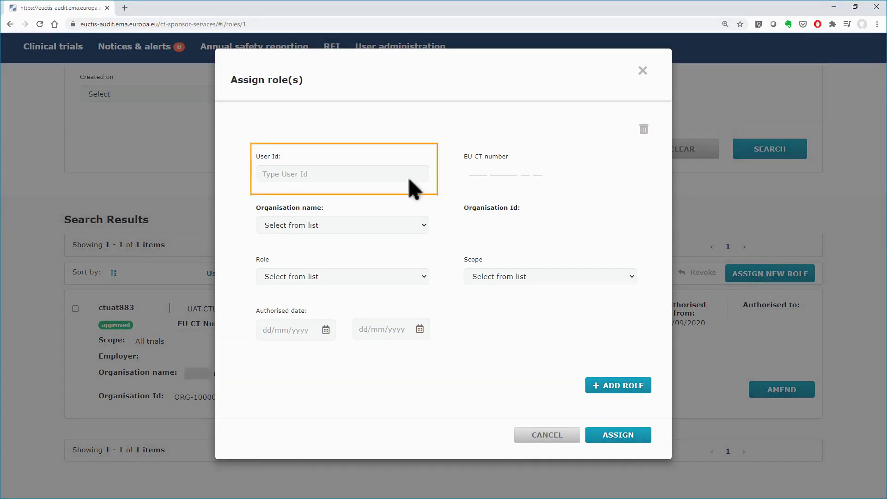
left_click(394, 176)
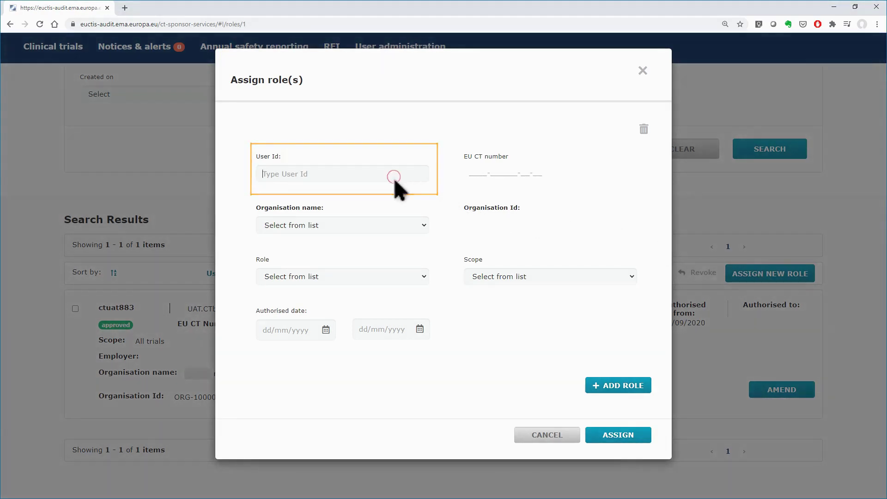
left_click(383, 192)
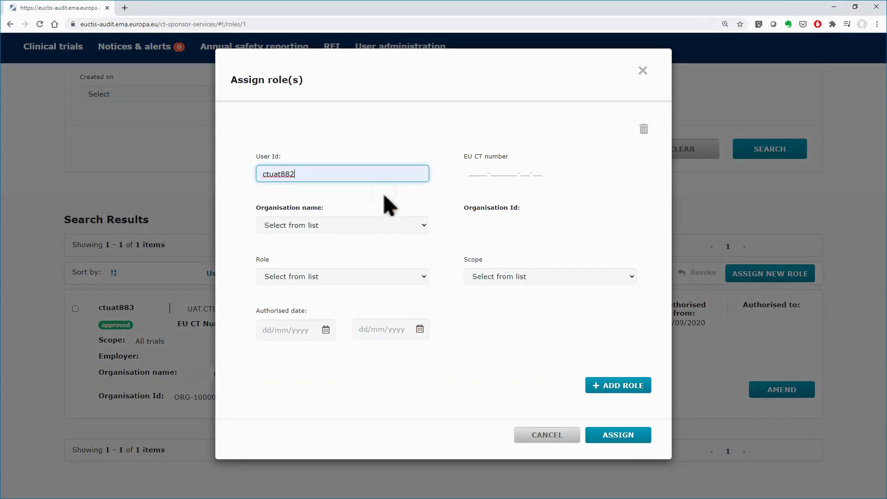
left_click(399, 226)
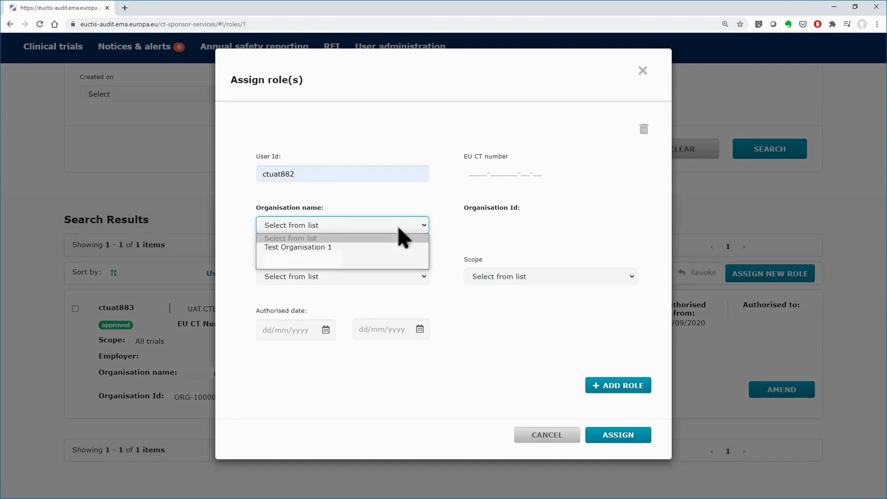
left_click(352, 259)
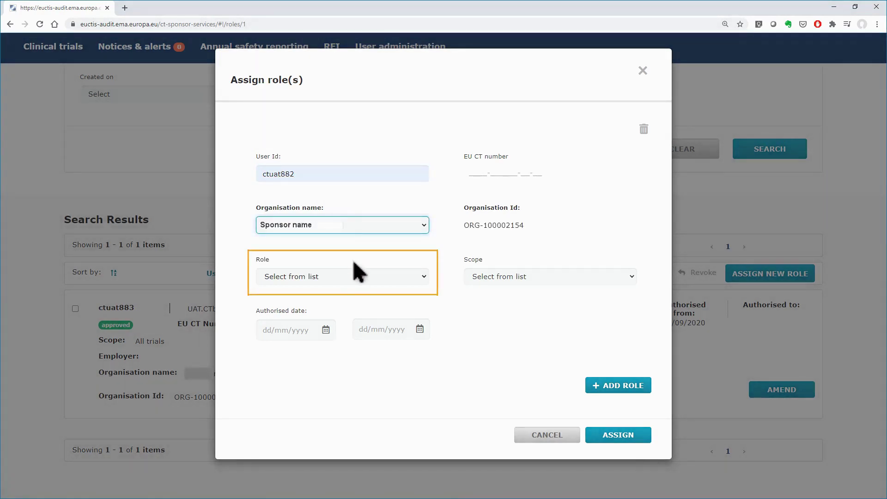
left_click(359, 274)
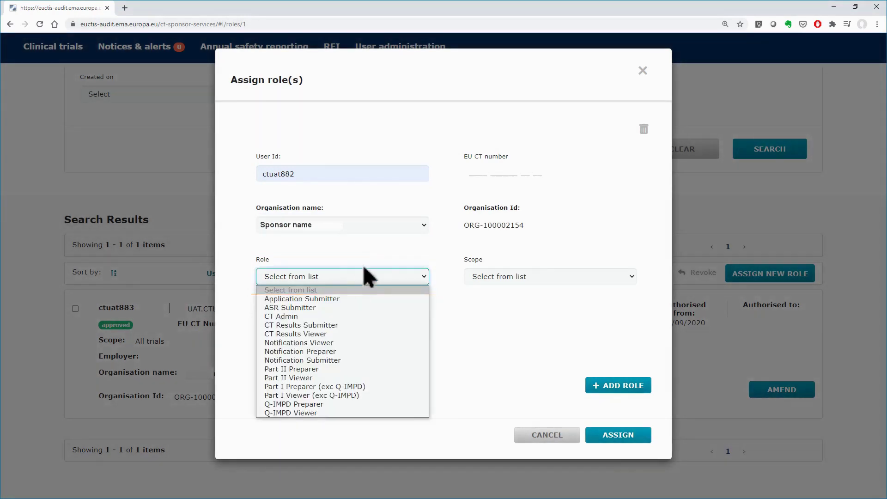
left_click(310, 317)
left_click(299, 336)
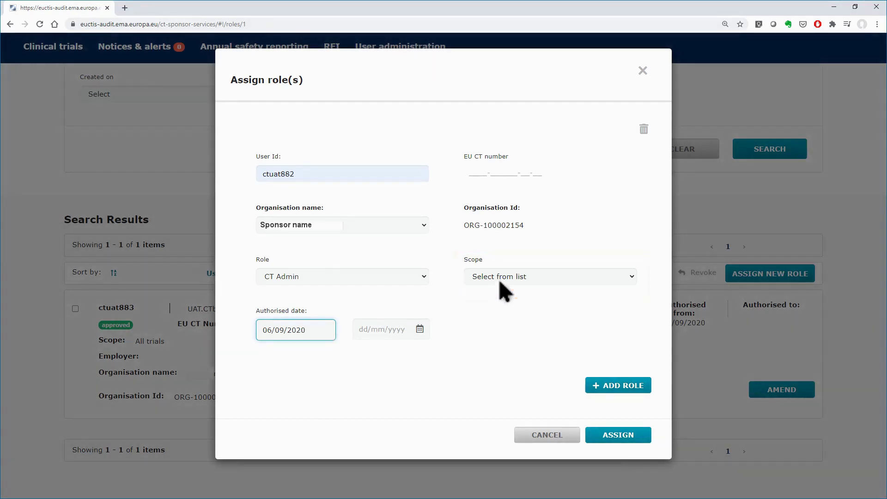
left_click(507, 279)
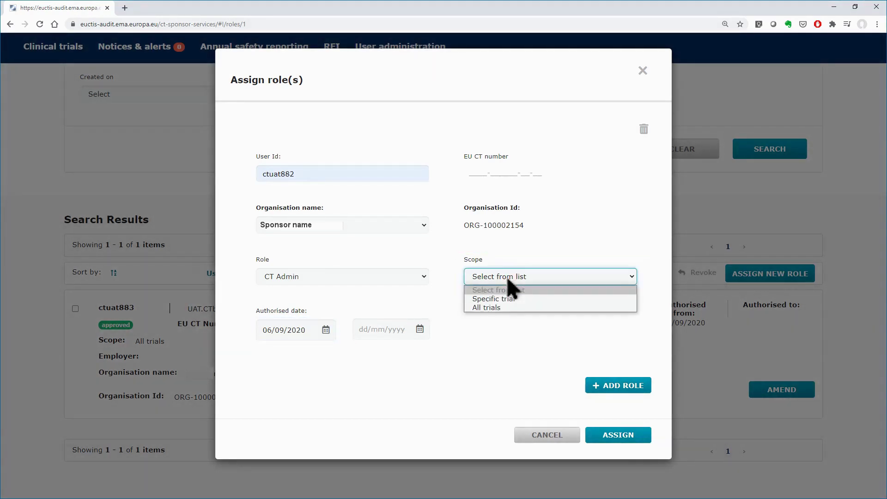
left_click(505, 300)
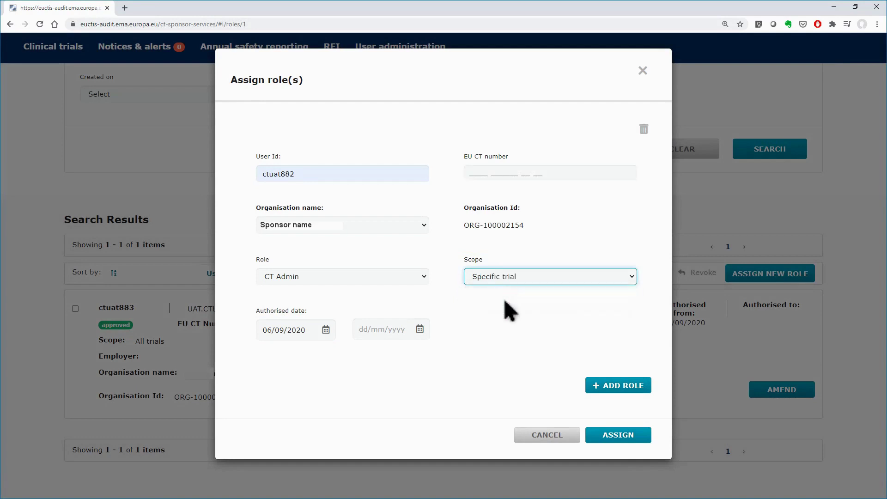
left_click(473, 174)
type("2020-500243-39-00")
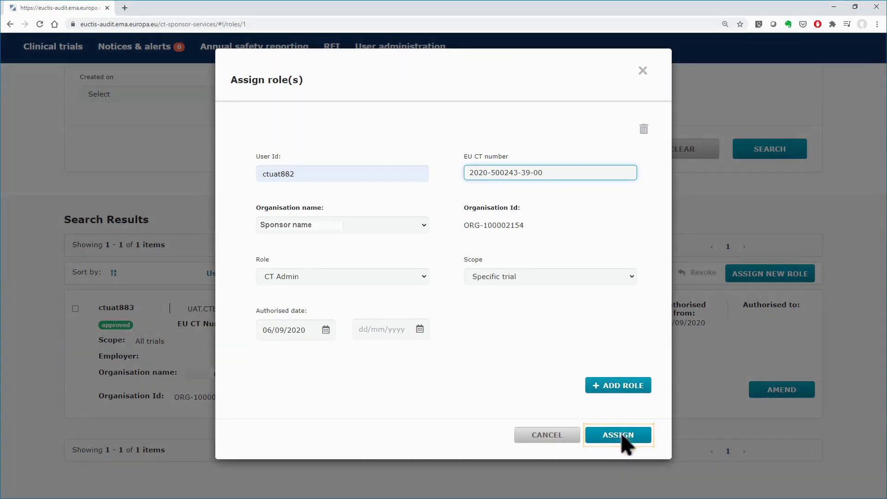
left_click(623, 437)
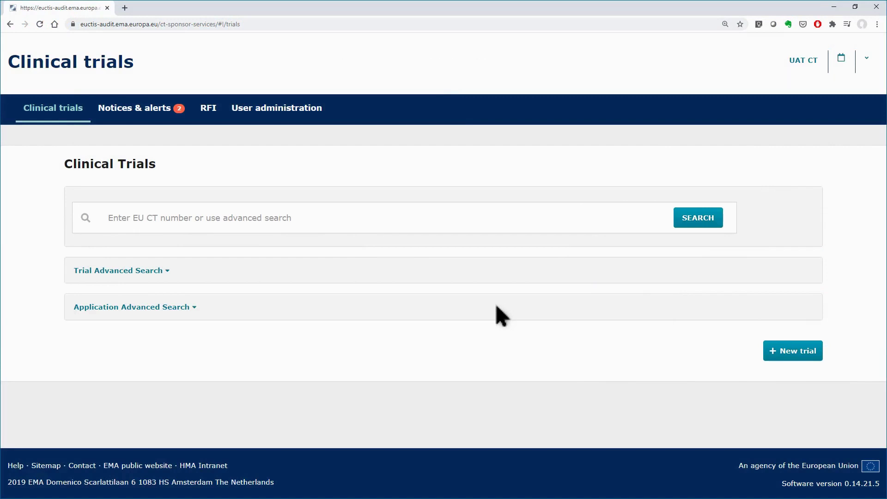
left_click(421, 223)
key("ctrl+v")
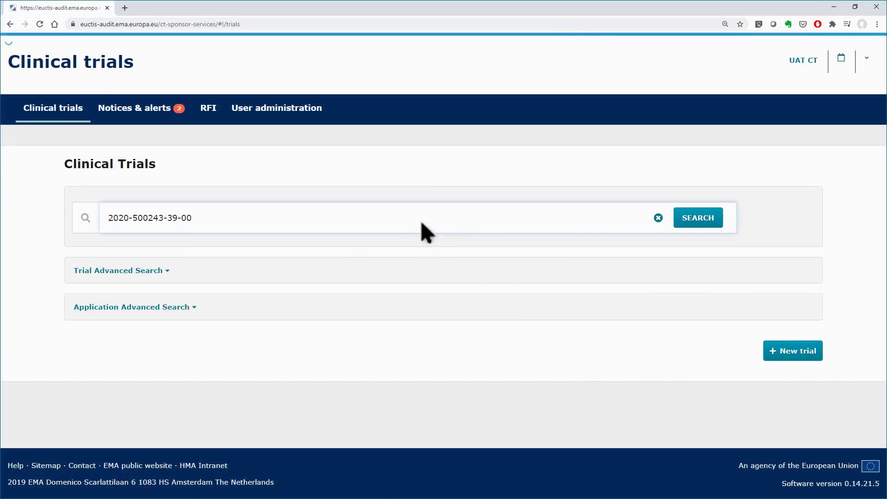
left_click(693, 221)
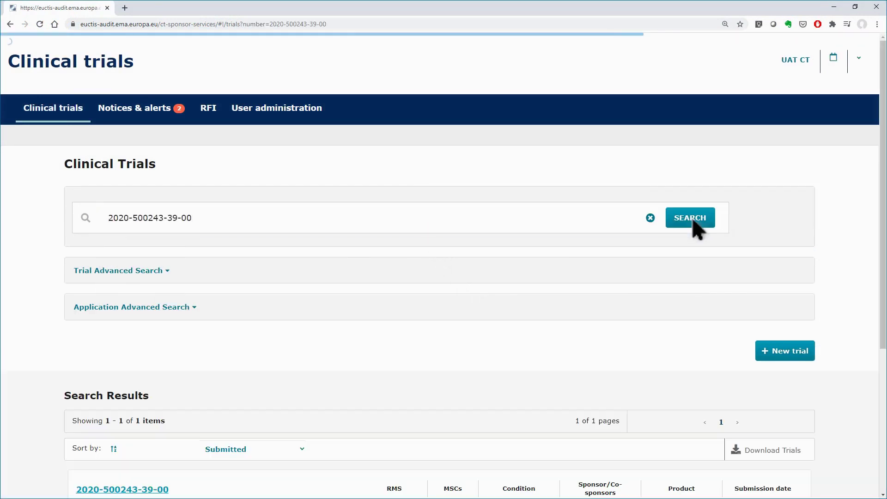
scroll(396, 287, "down", 1)
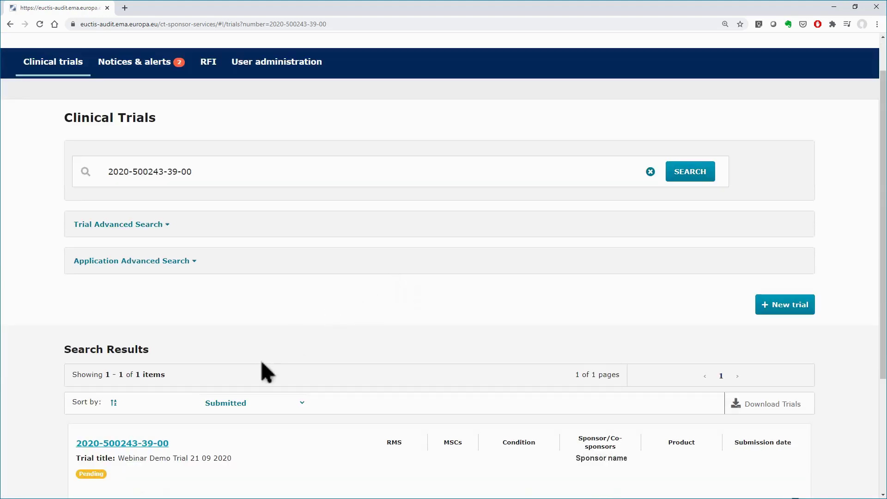
left_click(153, 444)
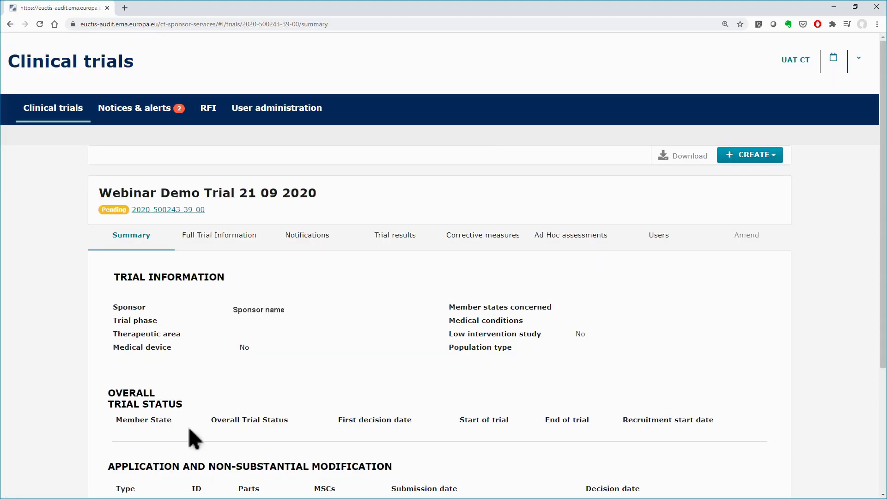
left_click(291, 115)
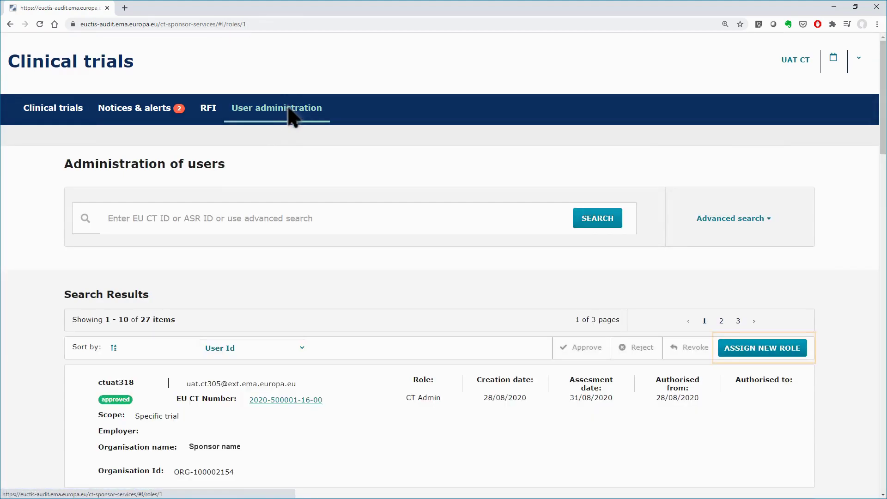
left_click(746, 350)
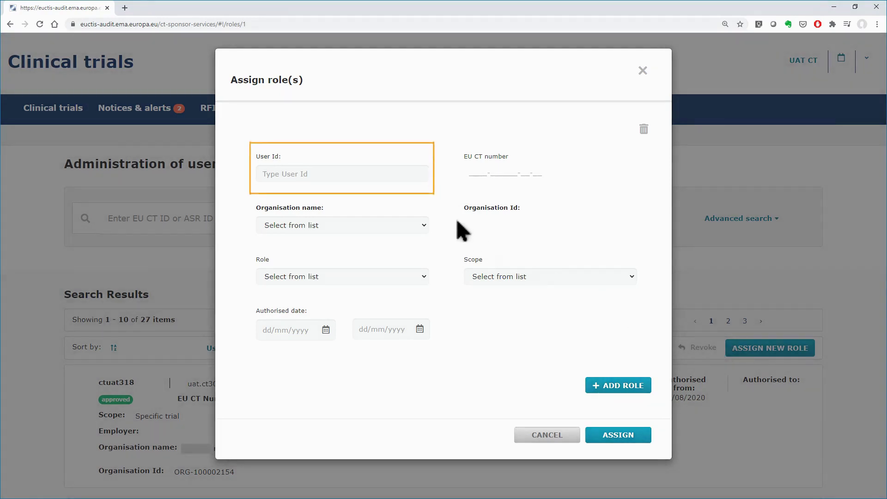
left_click(395, 180)
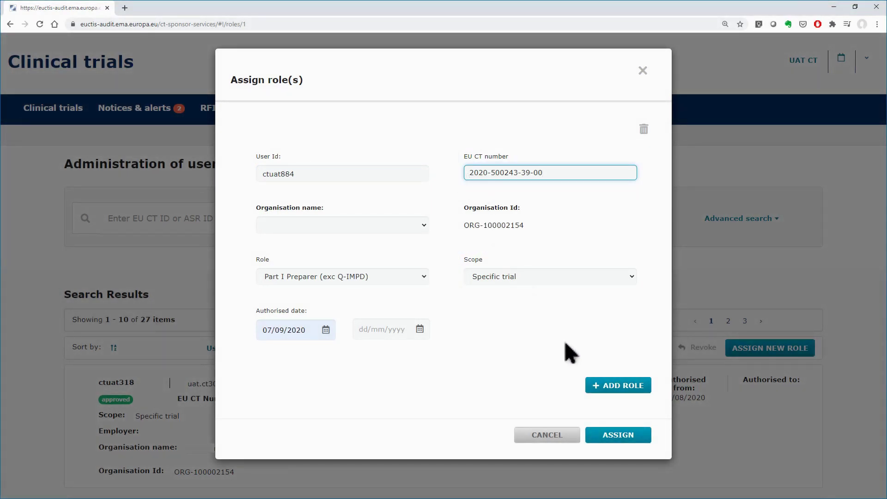
left_click(609, 438)
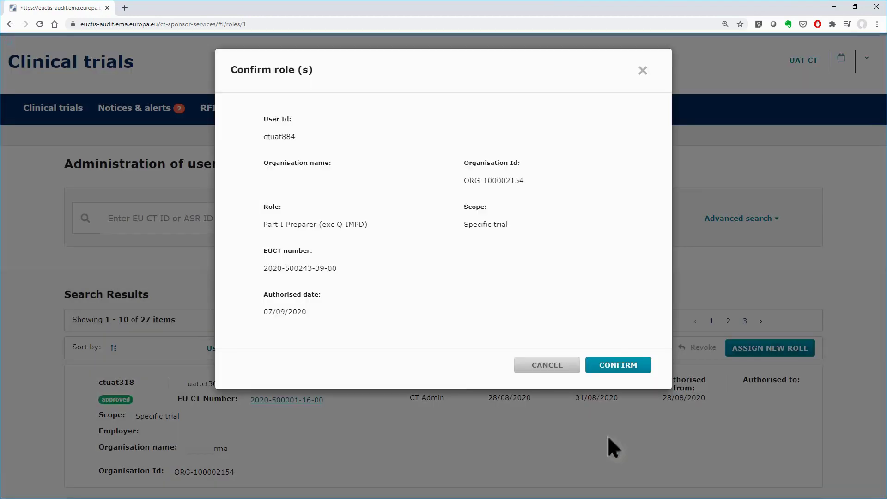
left_click(617, 365)
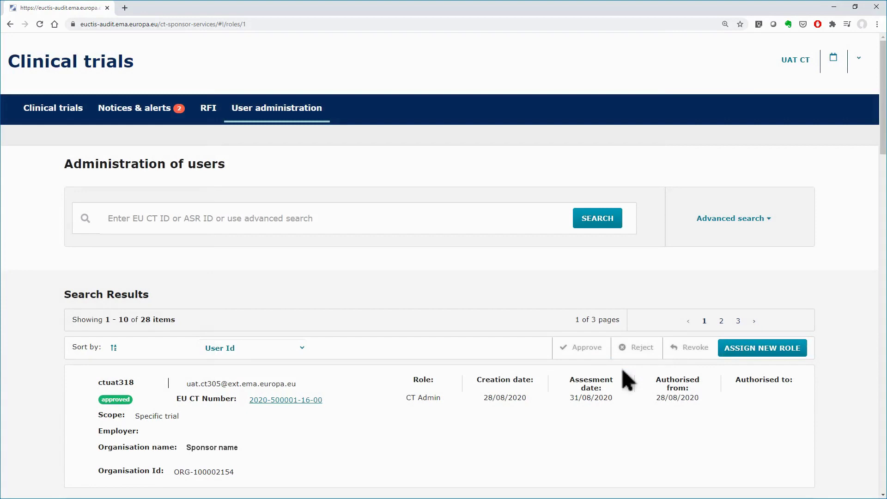
left_click(737, 354)
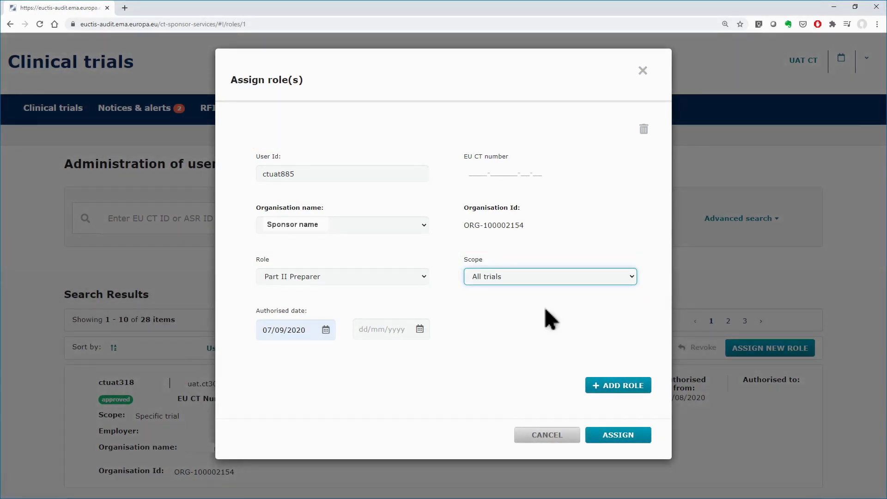
left_click(616, 440)
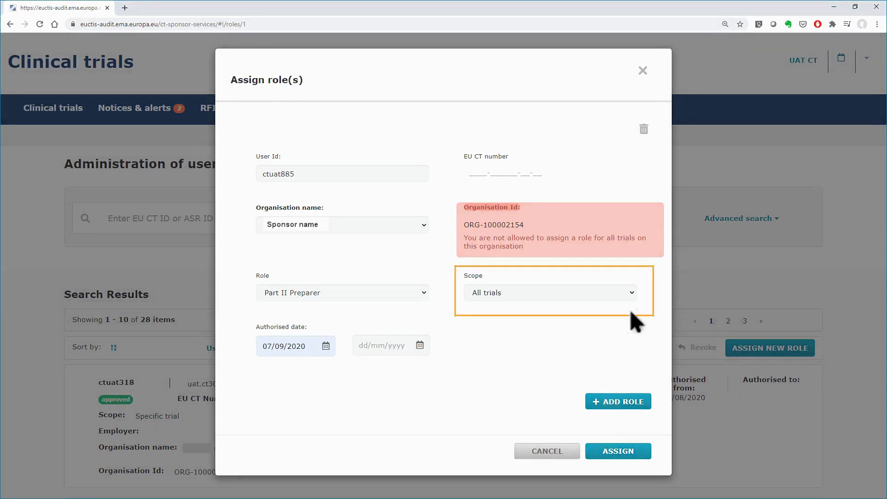
left_click(631, 295)
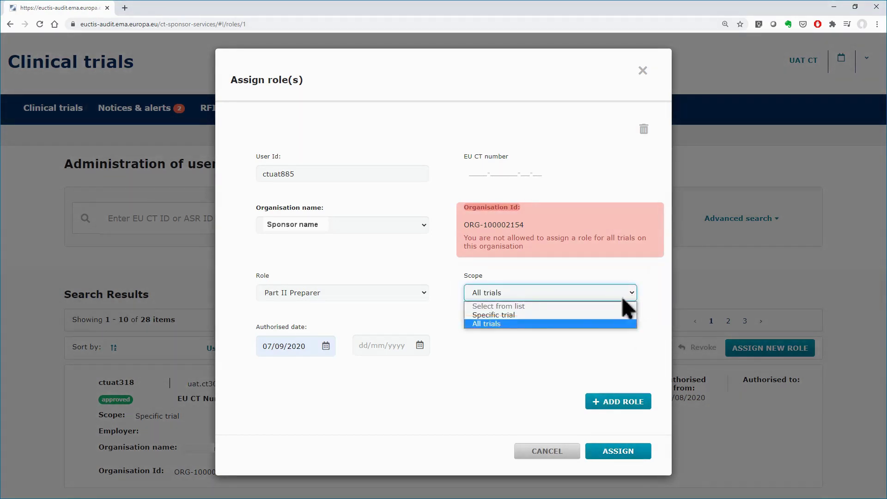
left_click(596, 315)
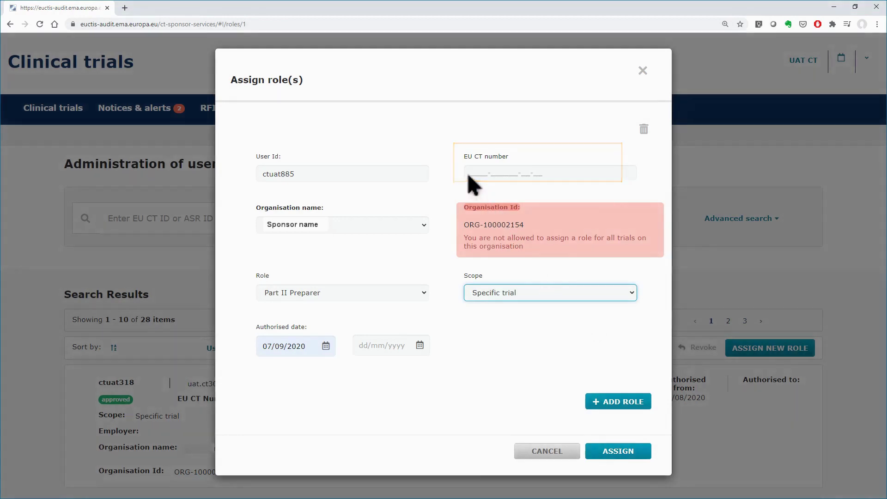
left_click(473, 178)
key("ctrl+v")
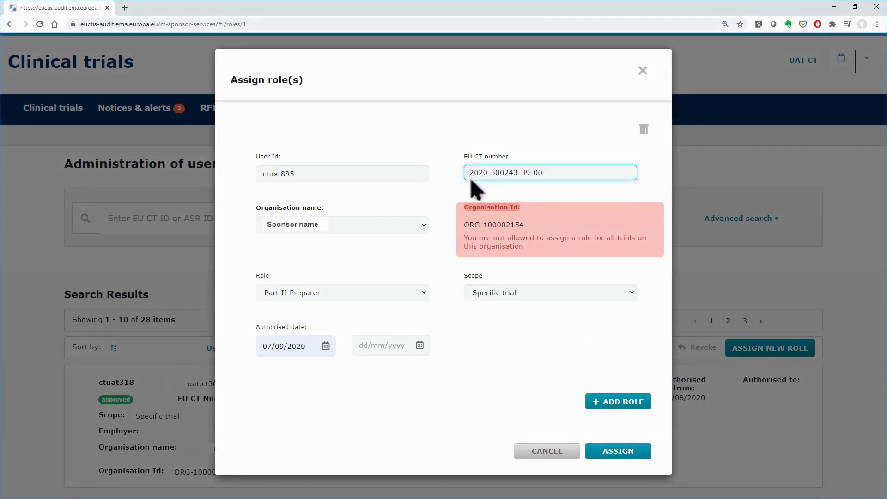
left_click(624, 458)
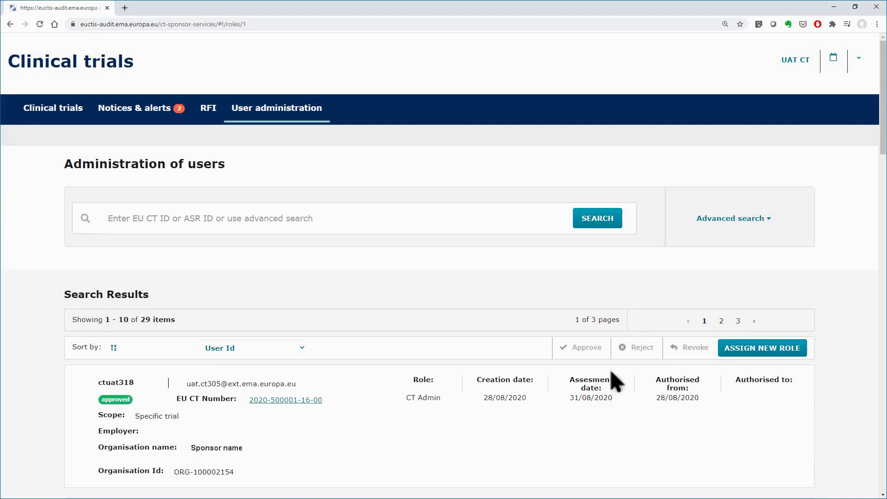
- Filter roles to Approved status, created in a date range starting 07/09/2020
left_click(724, 225)
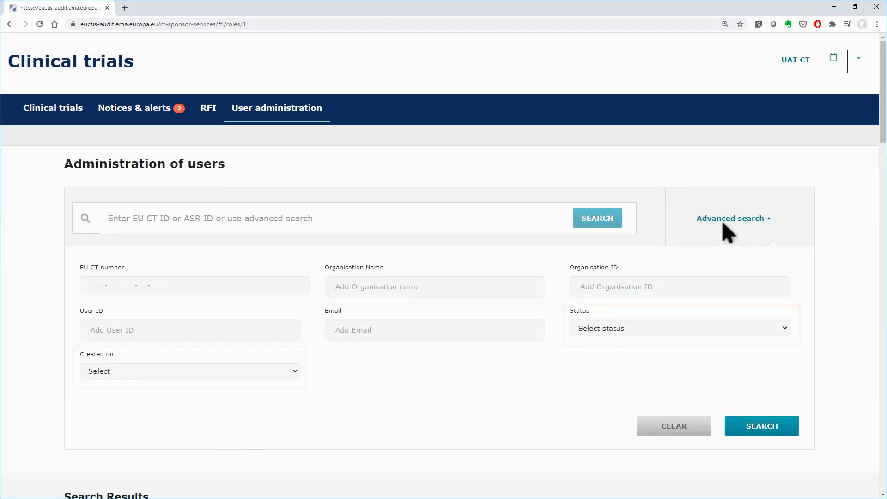
left_click(729, 329)
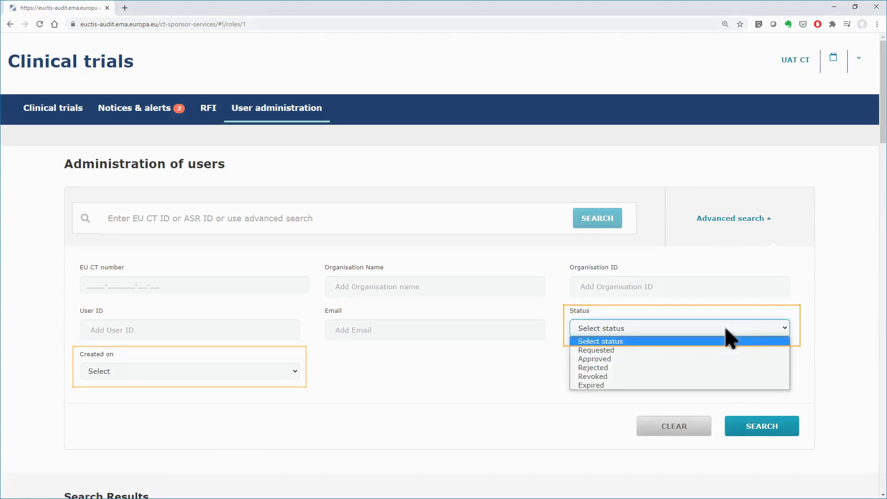
left_click(670, 360)
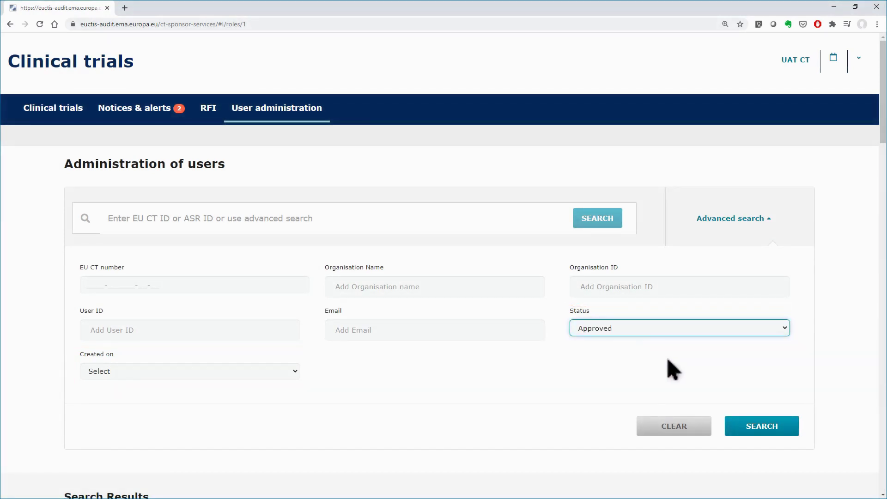
left_click(294, 373)
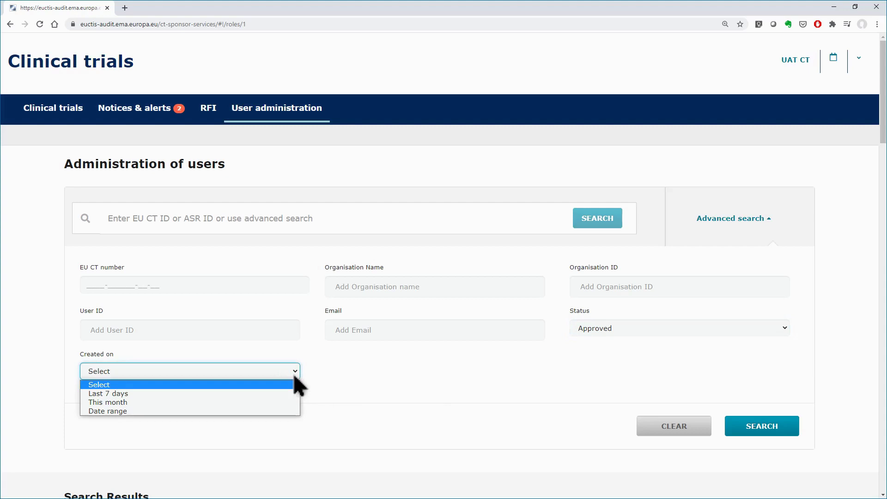
left_click(276, 411)
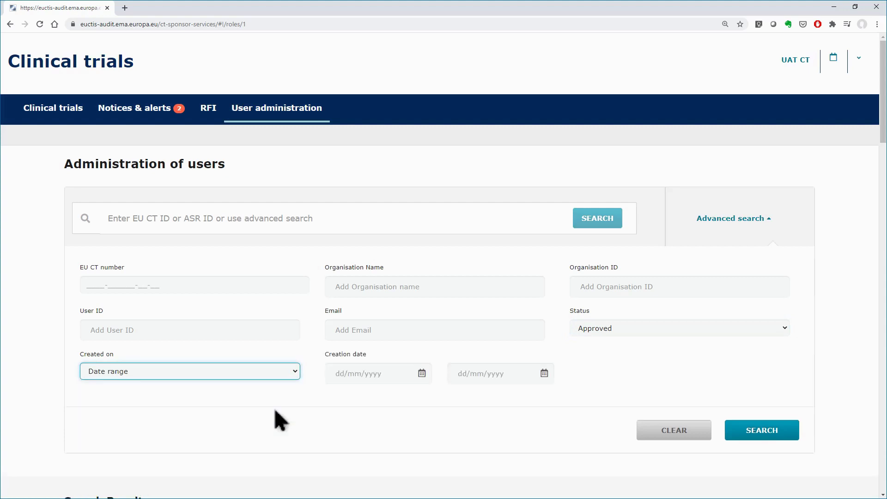
left_click(414, 376)
left_click(380, 408)
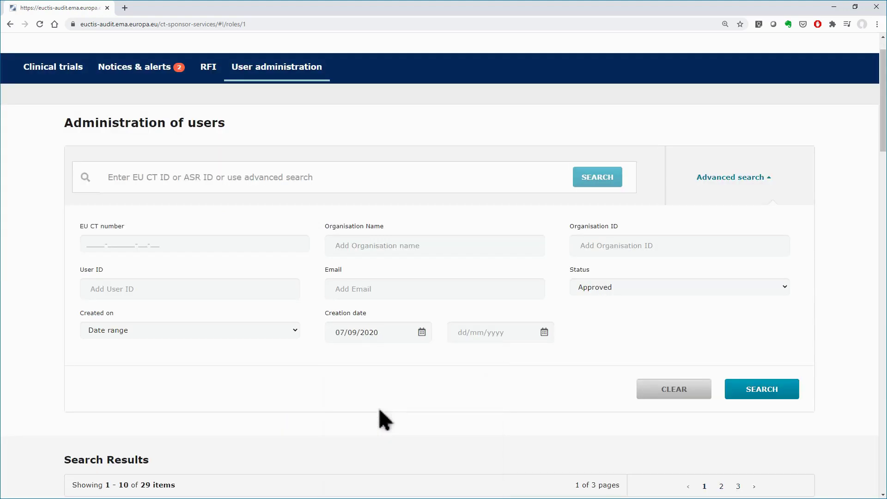
left_click(764, 400)
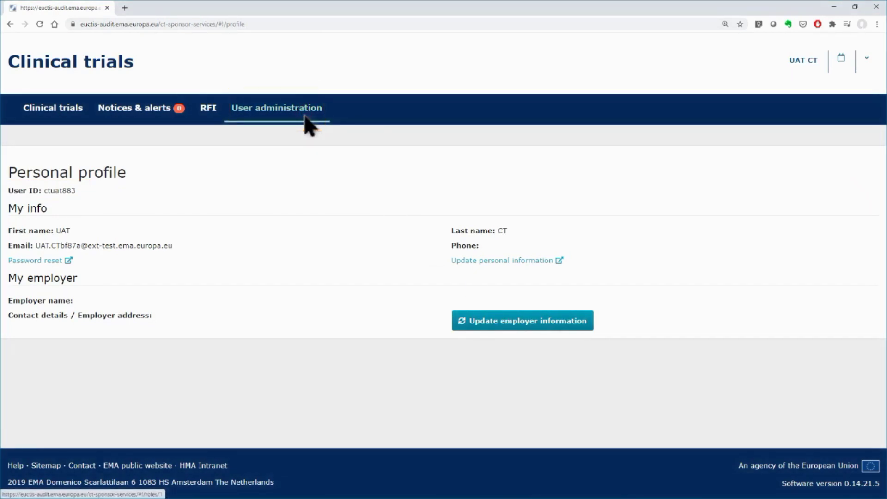
- Assign a user the Q-IMPD Preparer role for all trials and review the approved list
left_click(305, 118)
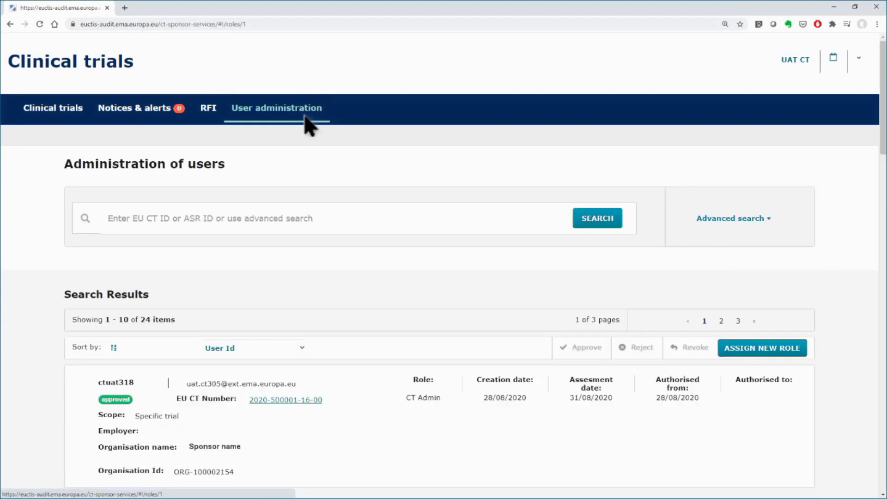
left_click(757, 350)
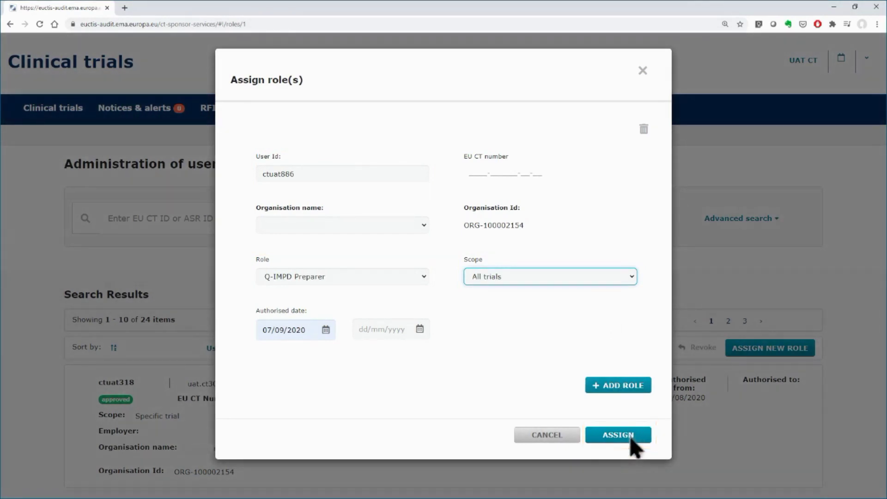
left_click(618, 435)
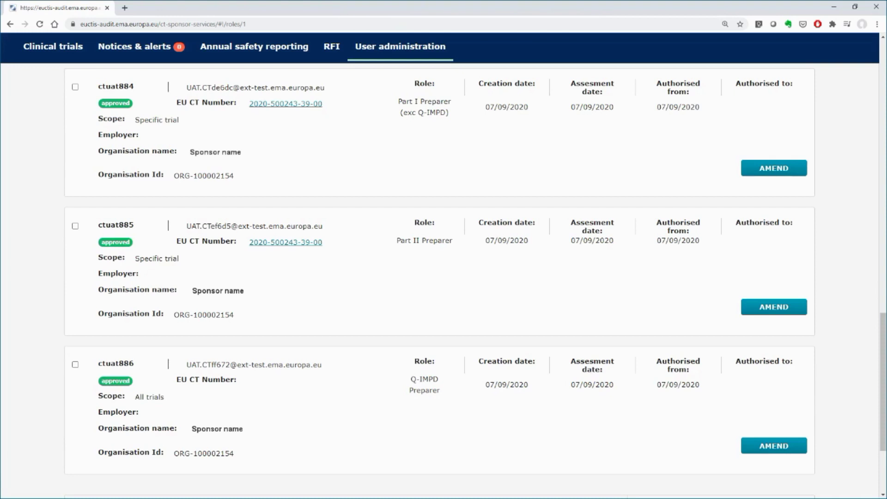
scroll(444, 277, "up", 10)
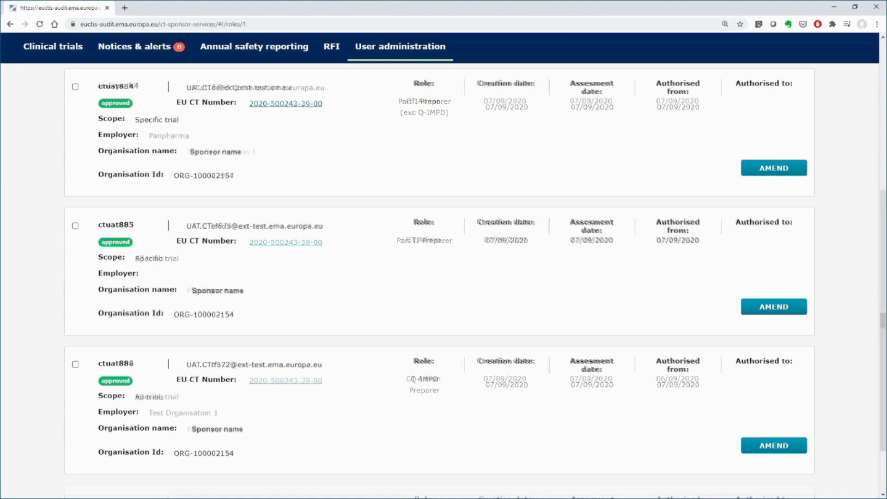